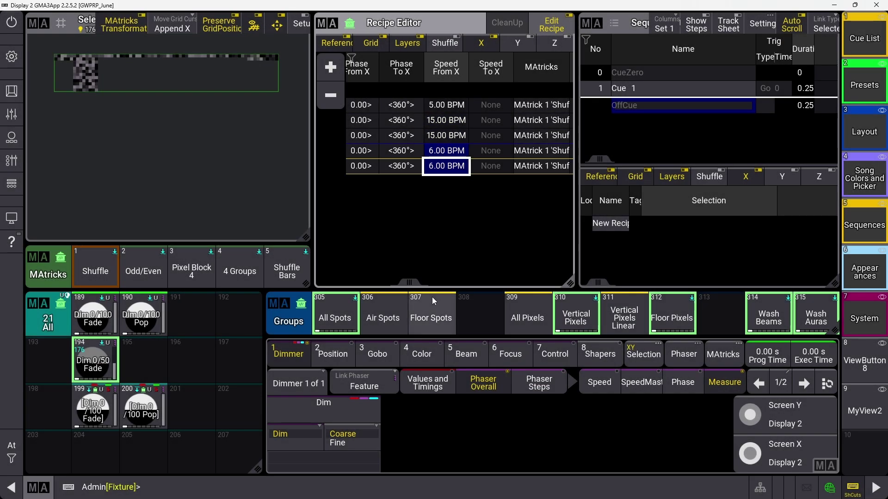
- Set Fade From X to 3 on every recipe row and store it as preset 204, Dim 0/50 Fade
{"action": "scroll", "coordinate": [435, 283], "scroll_direction": "right", "scroll_amount": 3}
{"action": "left_click", "coordinate": [471, 76]}
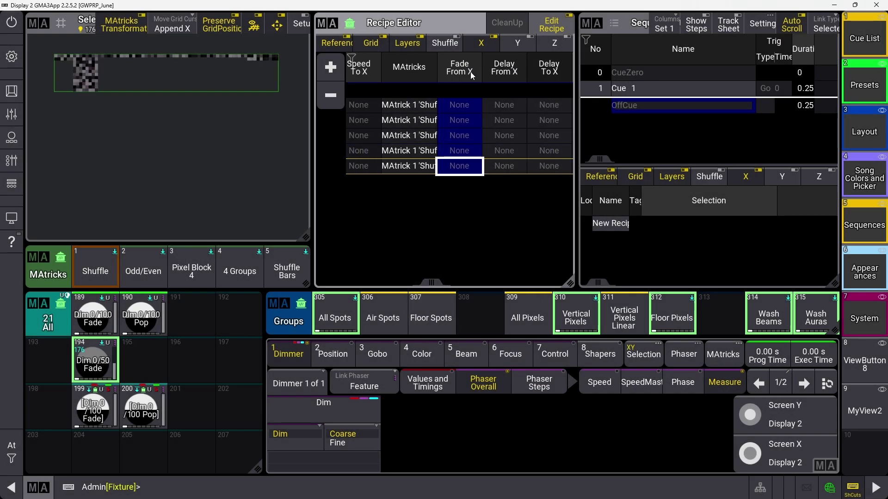
{"action": "left_click", "coordinate": [465, 126]}
{"action": "left_click", "coordinate": [467, 256]}
{"action": "left_click", "coordinate": [484, 329]}
{"action": "left_click_drag", "start_coordinate": [77, 452], "coordinate": [58, 405]}
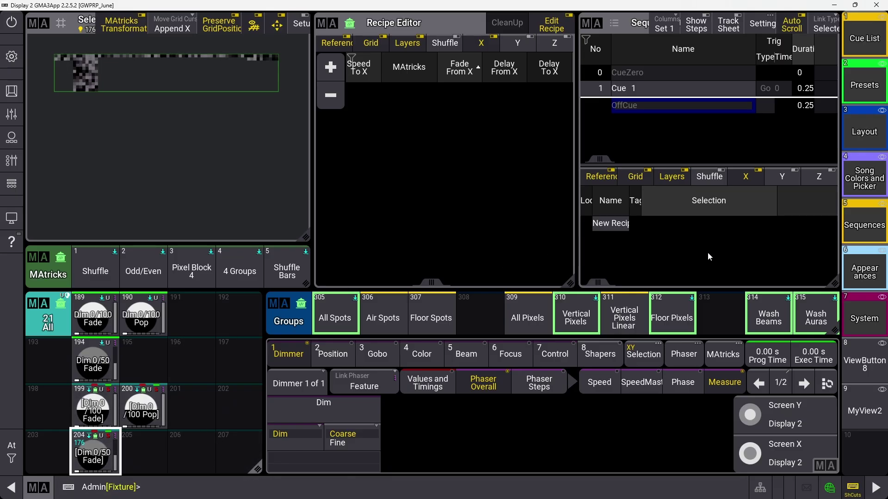
- Clear the programmer, run Delete Cue 1, then Store Cue to create an empty Cue 1
{"action": "key", "text": "BackSpace"}
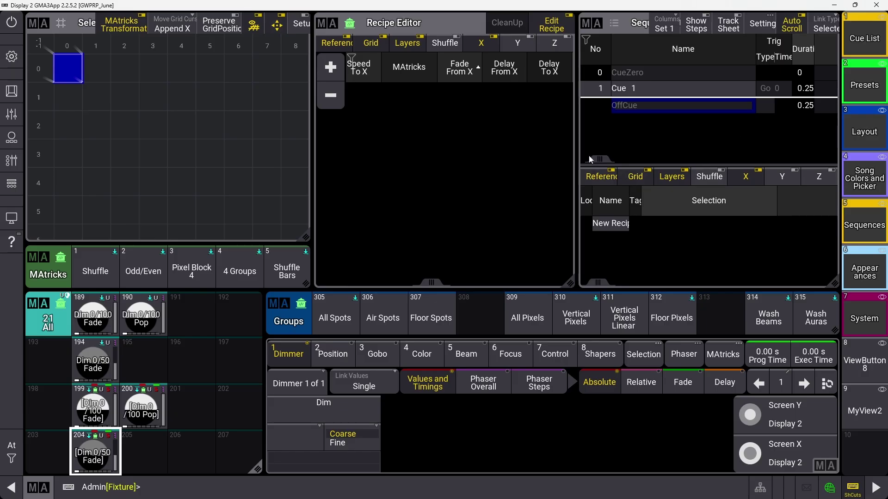
{"action": "left_click", "coordinate": [420, 426]}
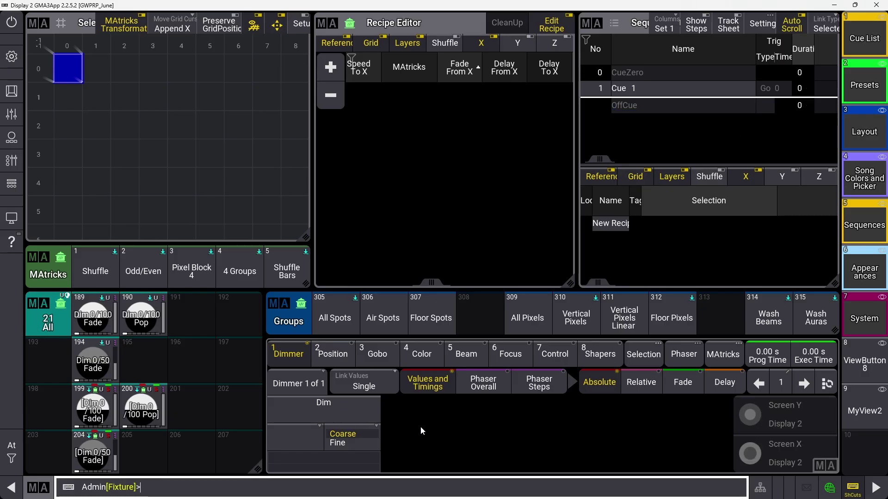
{"action": "key", "text": "Return"}
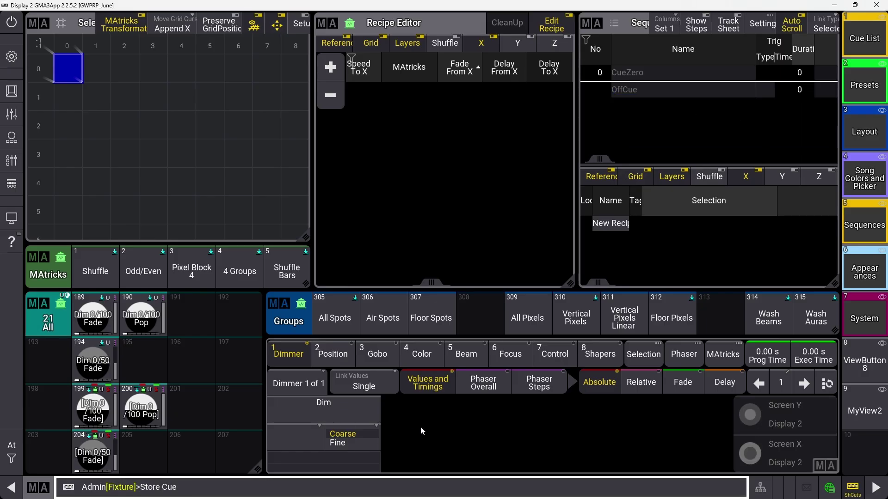
{"action": "key", "text": "Return"}
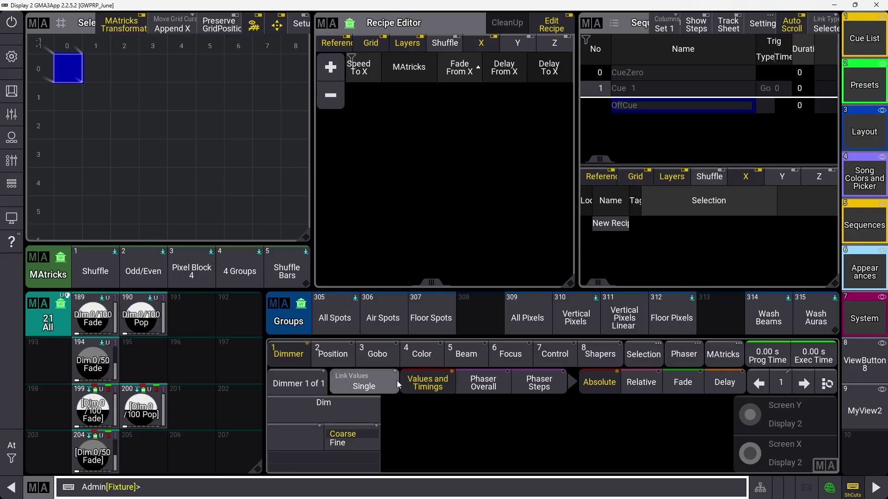
- Set the recipe Selection to the All Spots group and Values to preset 199, Dim 0/100 Fade
{"action": "left_click", "coordinate": [345, 319]}
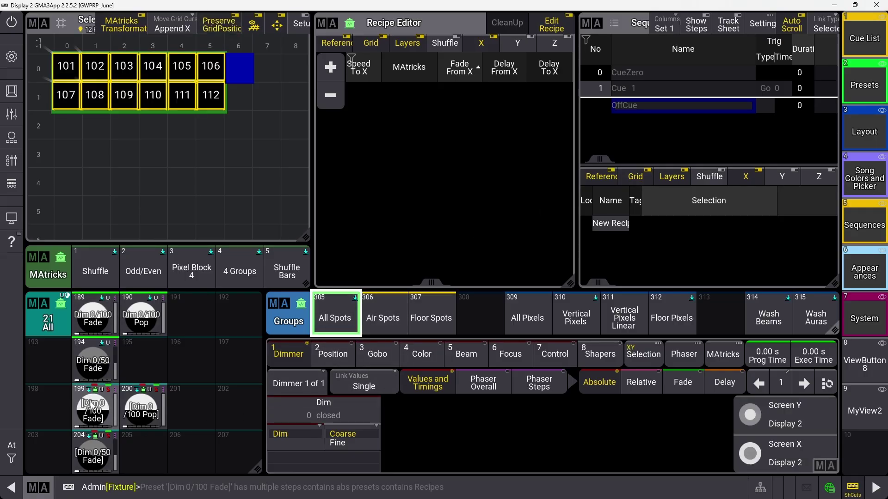
{"action": "left_click", "coordinate": [92, 406]}
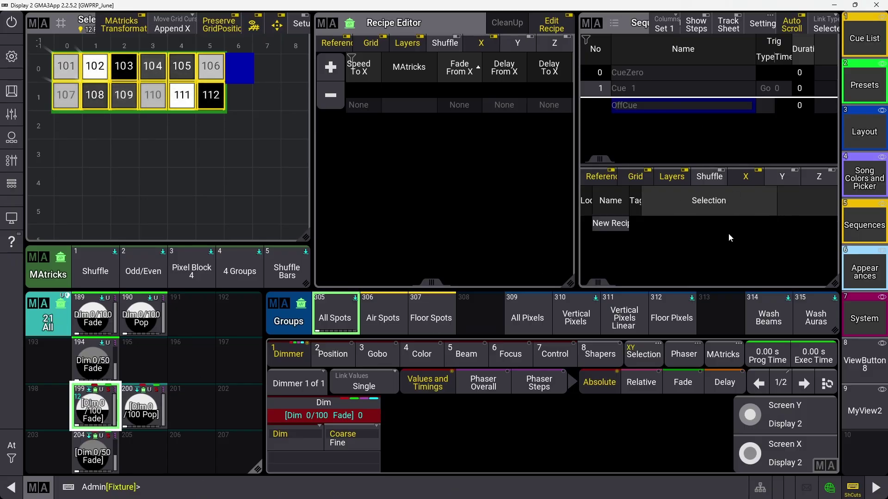
{"action": "left_click_drag", "start_coordinate": [431, 282], "coordinate": [365, 280]}
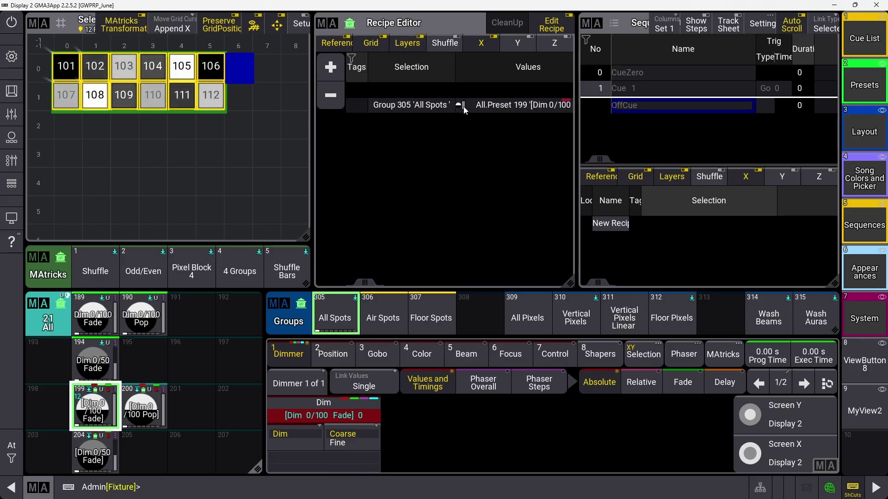
{"action": "left_click_drag", "start_coordinate": [371, 286], "coordinate": [407, 282]}
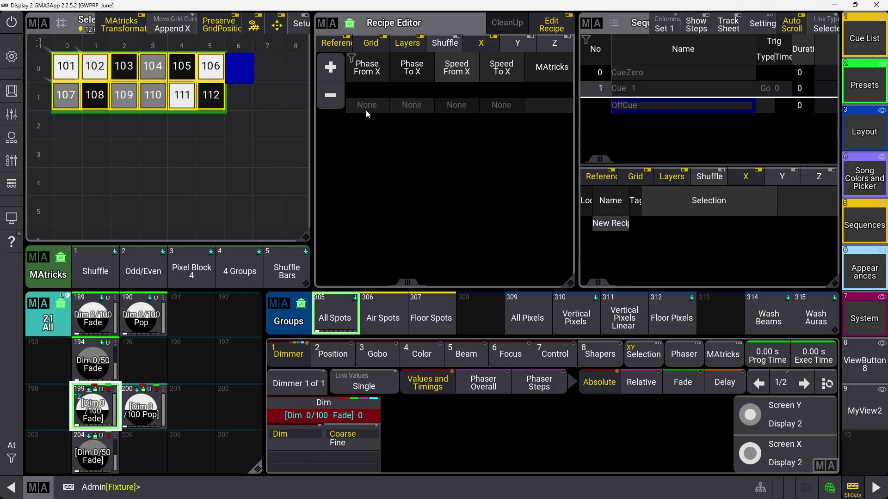
{"action": "left_click_drag", "start_coordinate": [405, 280], "coordinate": [429, 282]}
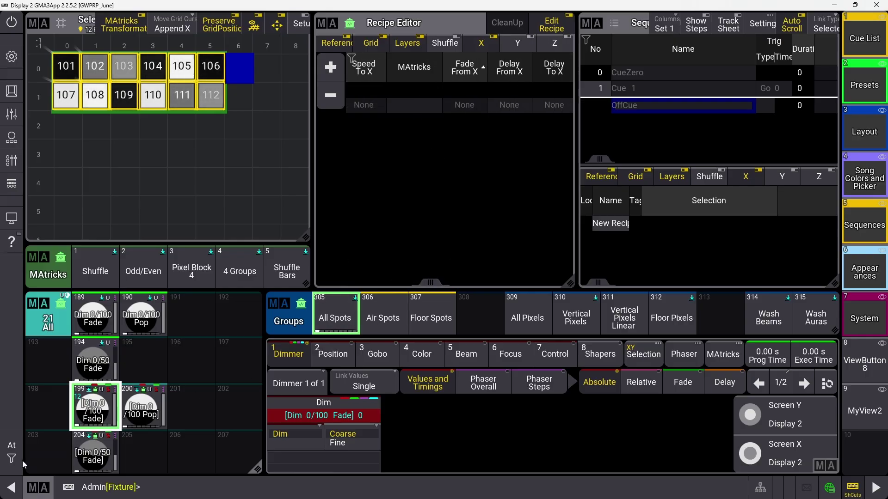
{"action": "left_click", "coordinate": [414, 105]}
{"action": "left_click_drag", "start_coordinate": [429, 284], "coordinate": [419, 283]}
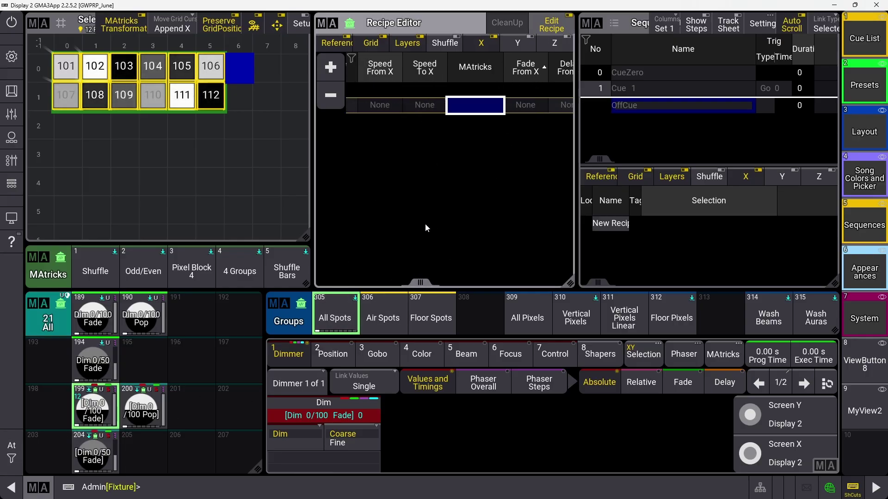
- Set the recipe's Speed From X to 20 BPM
{"action": "left_click", "coordinate": [387, 110]}
{"action": "left_click", "coordinate": [388, 110]}
{"action": "left_click", "coordinate": [432, 232]}
{"action": "left_click", "coordinate": [396, 269]}
{"action": "left_click", "coordinate": [481, 309]}
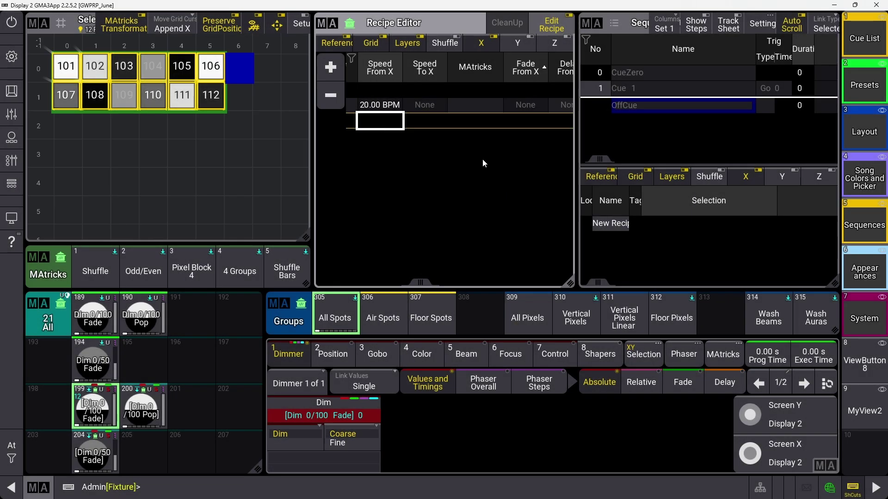
{"action": "left_click", "coordinate": [382, 105]}
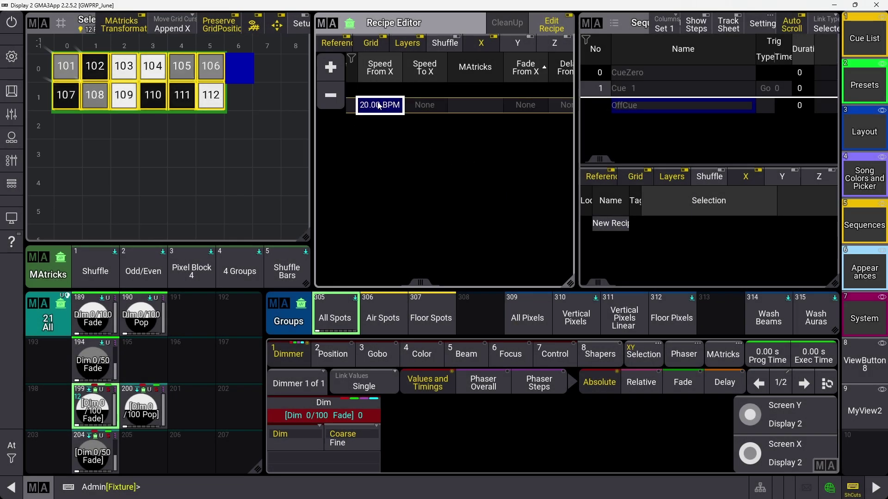
- Give the recipe 2 XWings and a Phase To X of 360°
{"action": "left_click_drag", "start_coordinate": [418, 278], "coordinate": [459, 279]}
{"action": "left_click", "coordinate": [472, 105]}
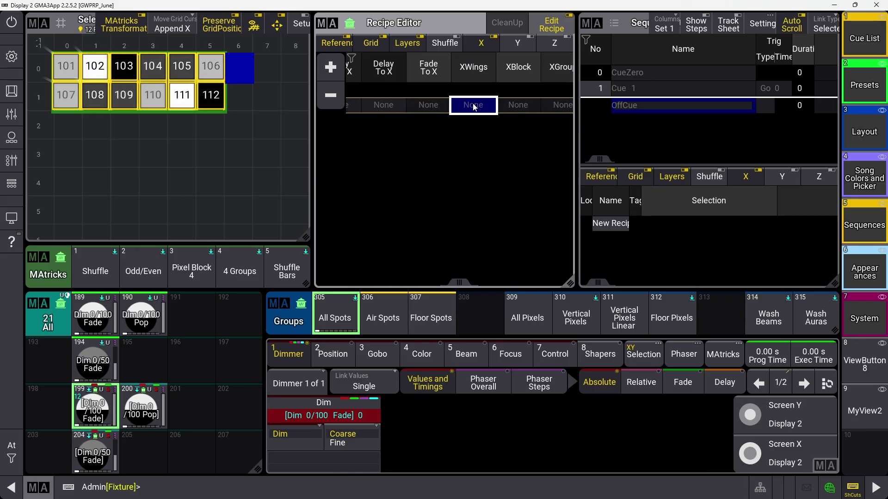
{"action": "left_click", "coordinate": [474, 106]}
{"action": "left_click", "coordinate": [433, 237]}
{"action": "left_click", "coordinate": [484, 309]}
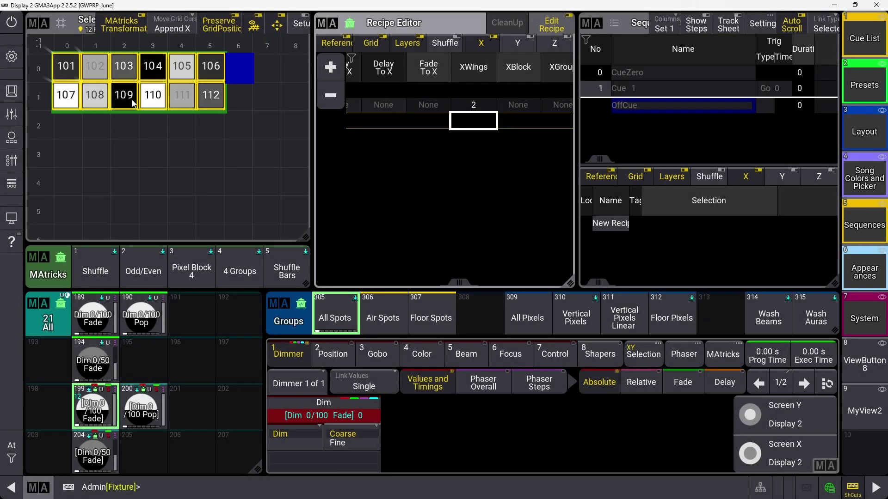
{"action": "left_click_drag", "start_coordinate": [456, 285], "coordinate": [393, 276]}
{"action": "left_click", "coordinate": [480, 107]}
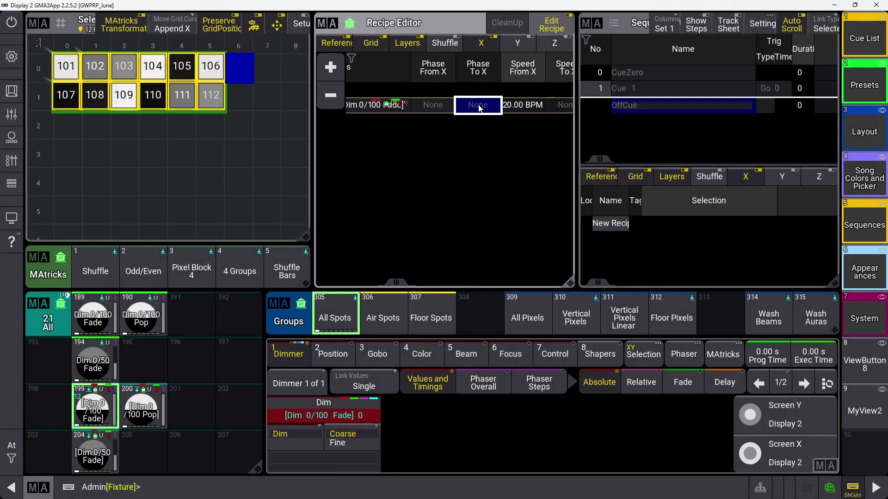
{"action": "left_click", "coordinate": [481, 110]}
{"action": "left_click", "coordinate": [633, 238]}
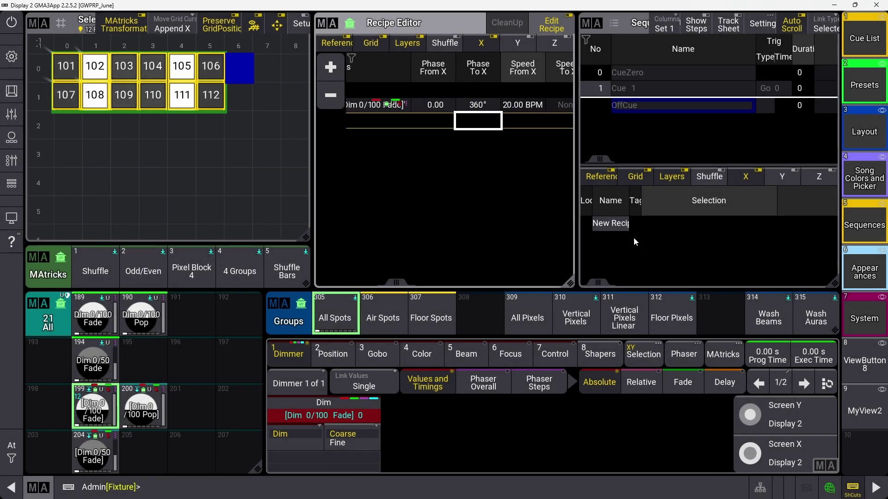
- Reset the recipe's wings back to None
{"action": "left_click_drag", "start_coordinate": [392, 280], "coordinate": [462, 286]}
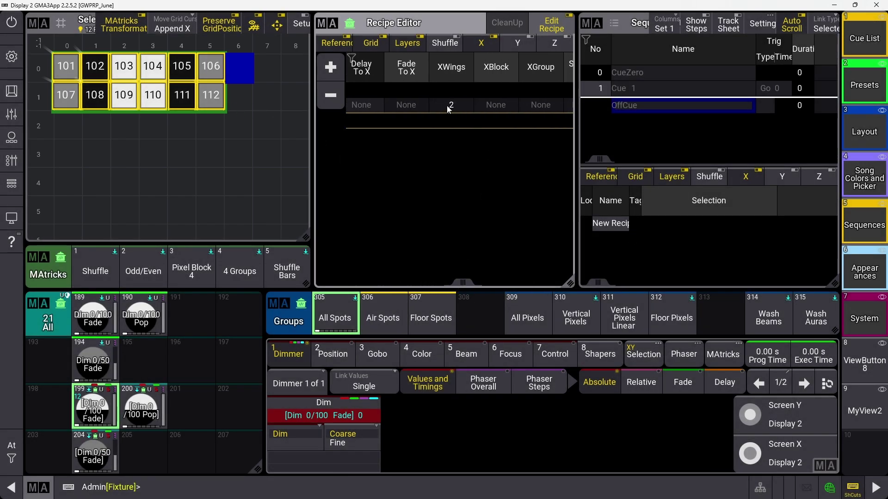
{"action": "left_click", "coordinate": [451, 106]}
{"action": "left_click", "coordinate": [451, 105]}
{"action": "left_click", "coordinate": [648, 163]}
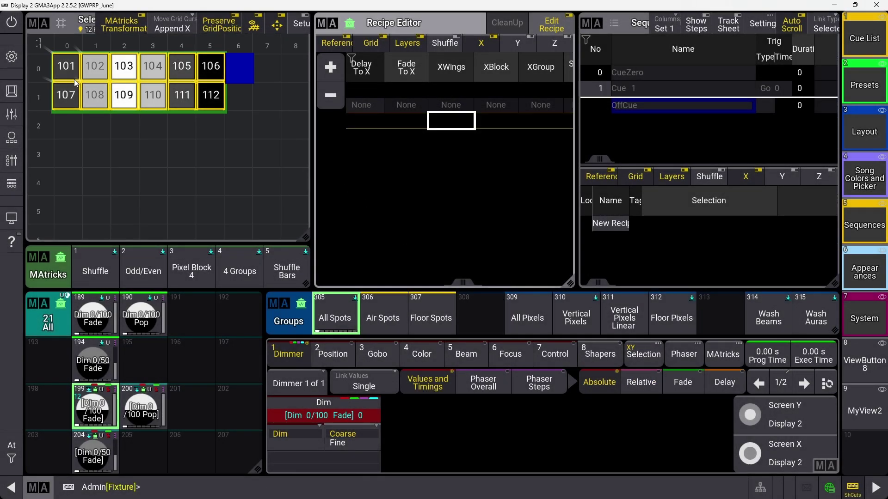
{"action": "left_click_drag", "start_coordinate": [467, 289], "coordinate": [419, 287]}
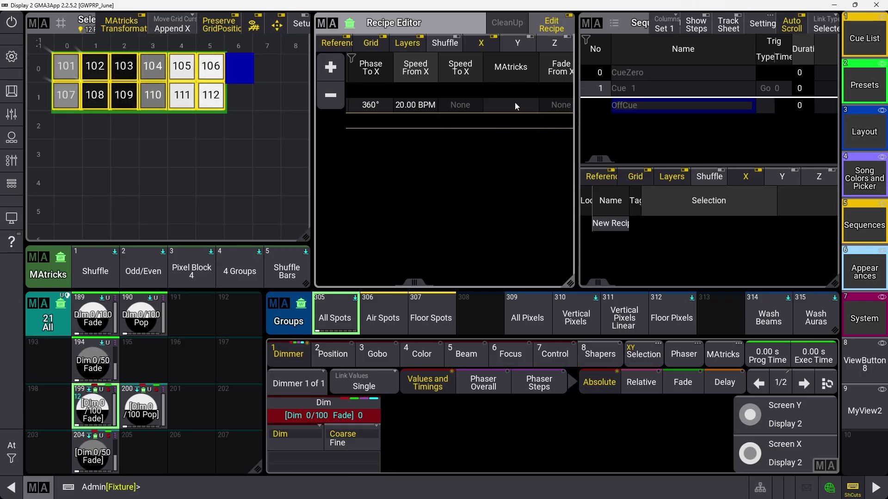
{"action": "mouse_move", "coordinate": [420, 281]}
{"action": "left_mouse_down"}
{"action": "mouse_move", "coordinate": [457, 286]}
{"action": "mouse_move", "coordinate": [364, 283]}
{"action": "left_mouse_up"}
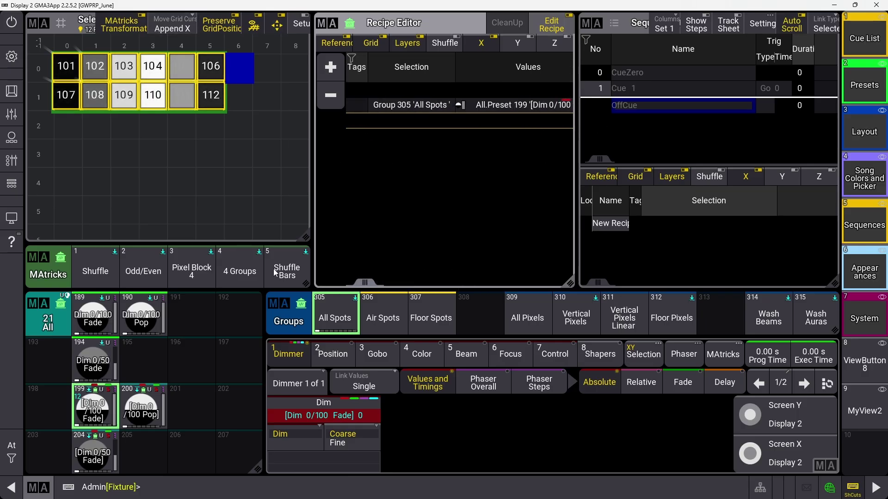
- Store Cue 1 in sequence Test using Merge, then display its All Spots recipe
{"action": "key", "text": "s"}
{"action": "key", "text": "q"}
{"action": "key", "text": "Return"}
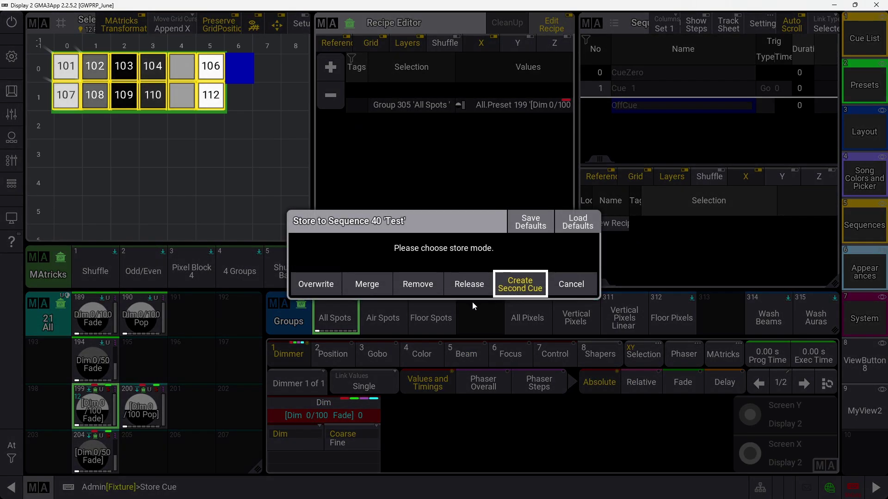
{"action": "left_click", "coordinate": [380, 285]}
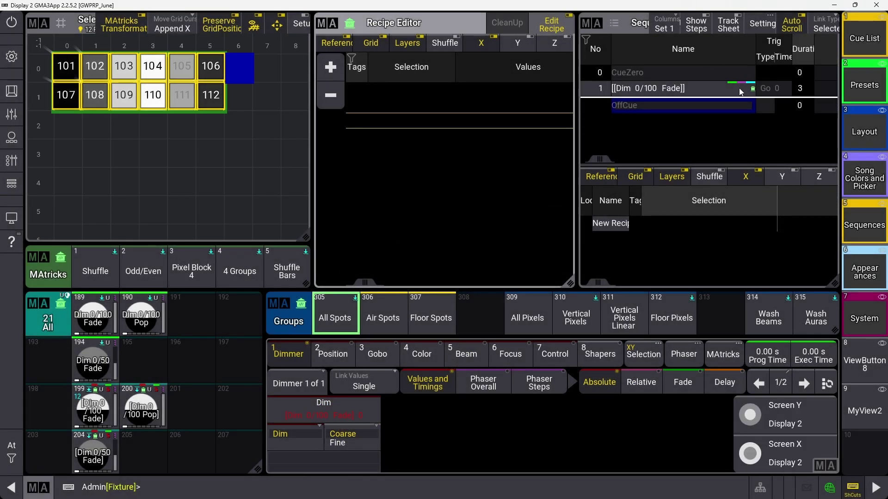
{"action": "left_click_drag", "start_coordinate": [600, 284], "coordinate": [653, 288]}
{"action": "left_click", "coordinate": [675, 98]}
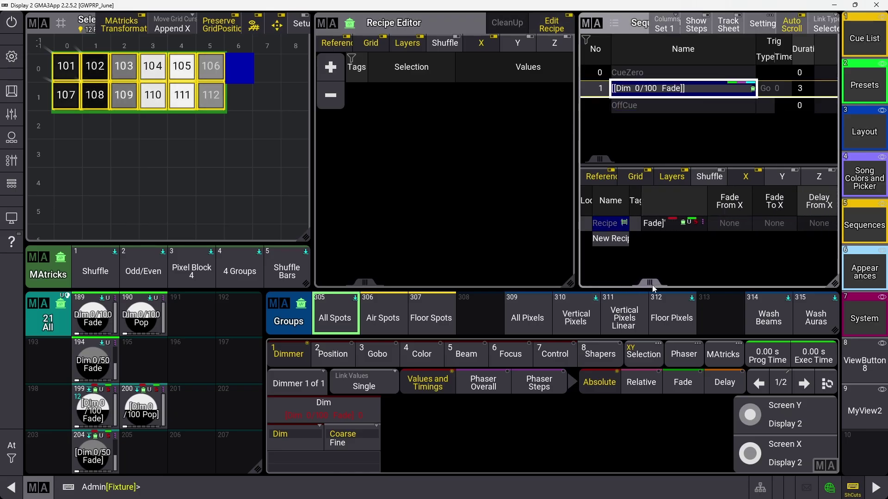
- Set the recipe's Fade From X to 1
{"action": "double_click", "coordinate": [729, 224]}
{"action": "left_click", "coordinate": [416, 359]}
{"action": "left_click", "coordinate": [537, 299]}
{"action": "left_click", "coordinate": [390, 359]}
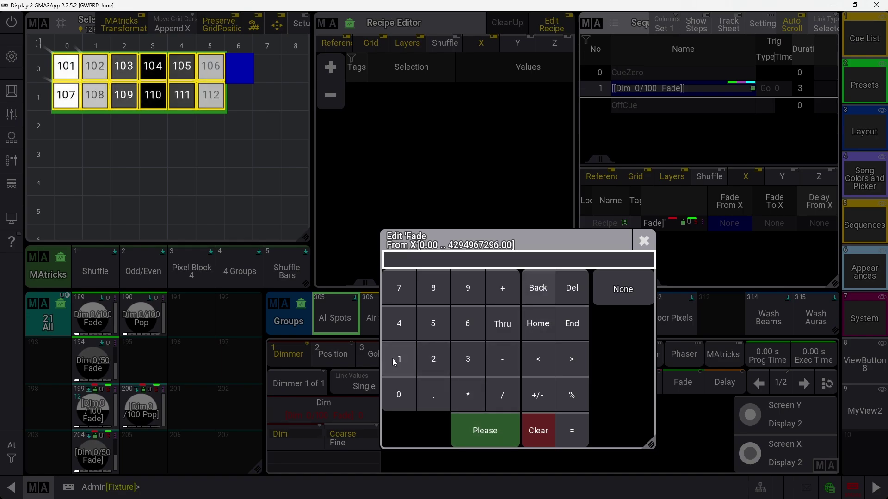
{"action": "left_click", "coordinate": [482, 429]}
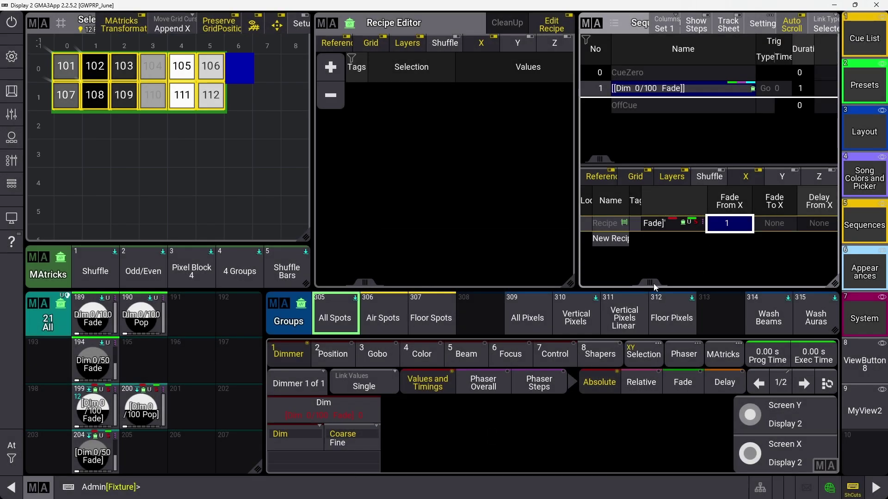
- Set the recipe's Delay To X to 1
{"action": "scroll", "coordinate": [758, 221], "scroll_direction": "right", "scroll_amount": 2}
{"action": "double_click", "coordinate": [760, 223]}
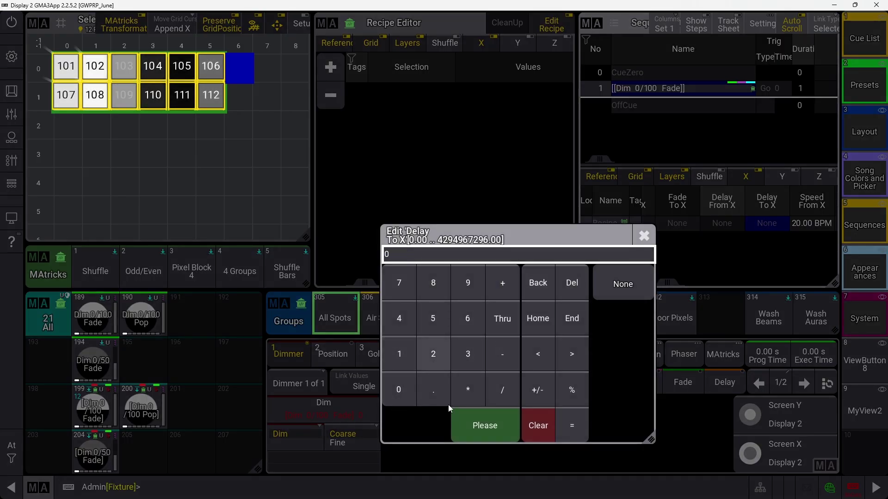
{"action": "left_click", "coordinate": [526, 282]}
{"action": "left_click", "coordinate": [406, 354]}
{"action": "left_click", "coordinate": [474, 428]}
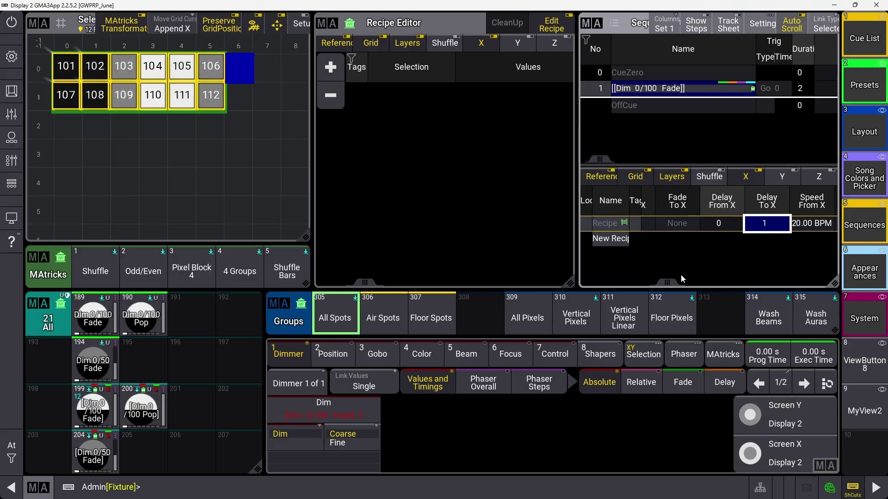
{"action": "left_click_drag", "start_coordinate": [668, 284], "coordinate": [396, 263]}
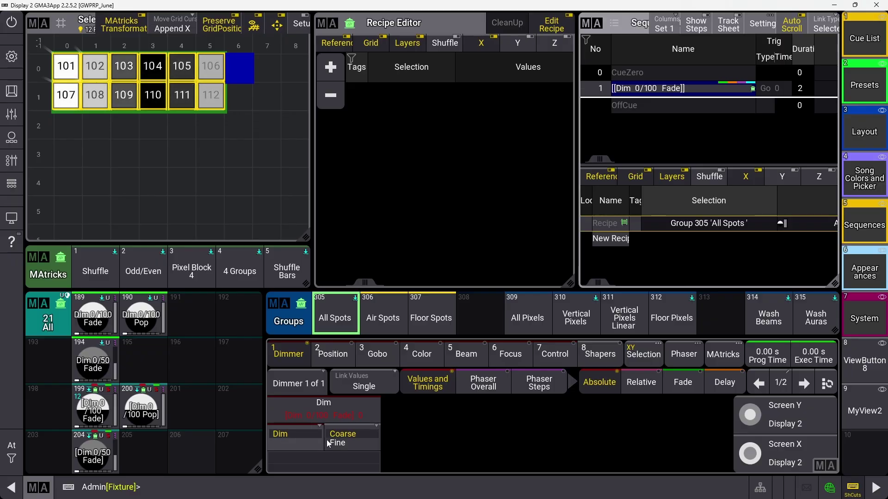
- Inspect the Shuffle MAtricks pool item's settings, then close them
{"action": "left_click_drag", "start_coordinate": [599, 283], "coordinate": [398, 273]}
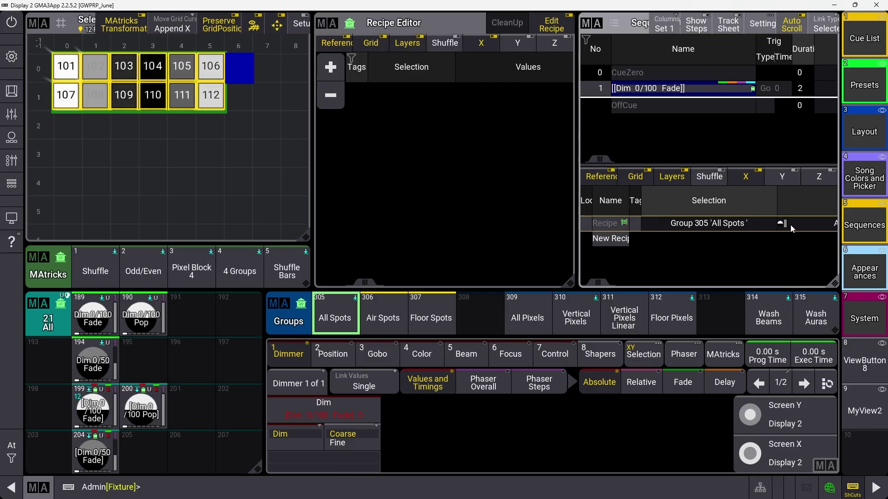
{"action": "left_click_drag", "start_coordinate": [604, 284], "coordinate": [551, 270]}
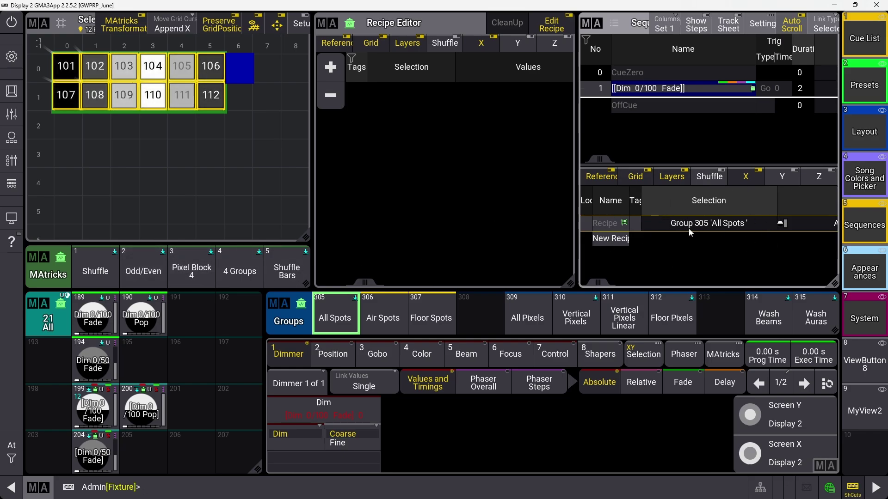
{"action": "right_click", "coordinate": [105, 269]}
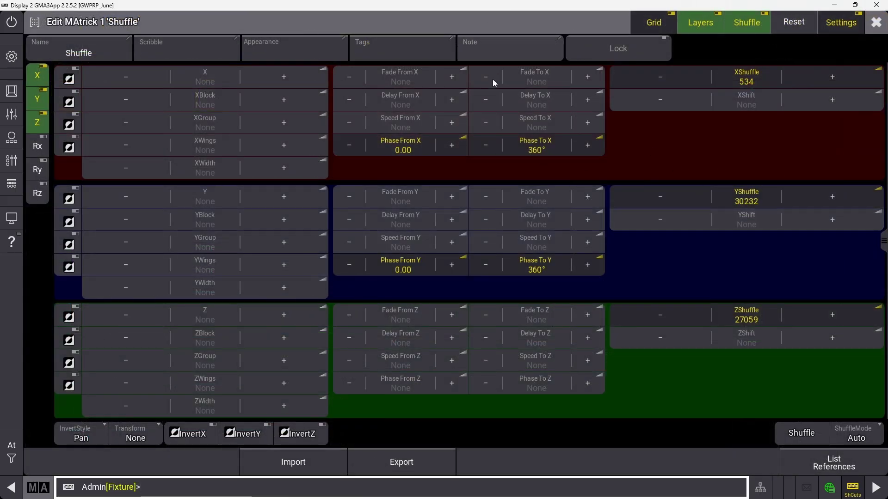
{"action": "left_click", "coordinate": [875, 24]}
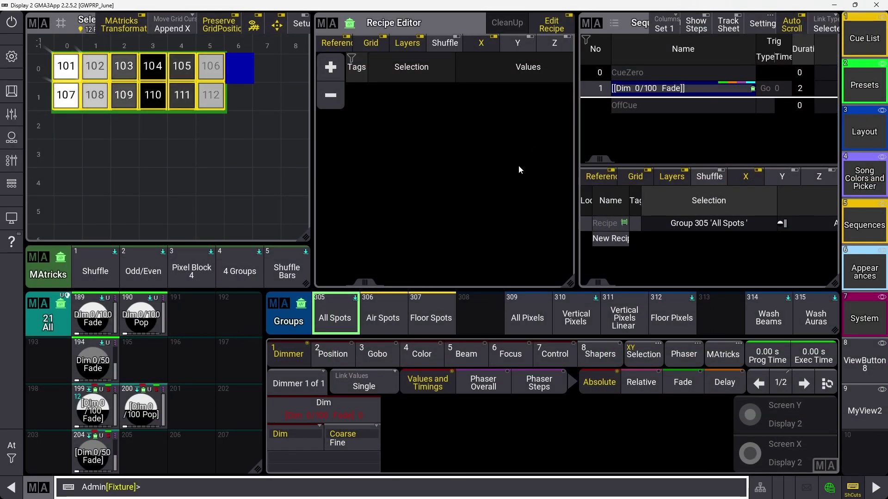
- Check the 360° Phase To X value, then clear the programmer and fixture selection
{"action": "left_click_drag", "start_coordinate": [599, 283], "coordinate": [768, 283]}
{"action": "left_click", "coordinate": [739, 223]}
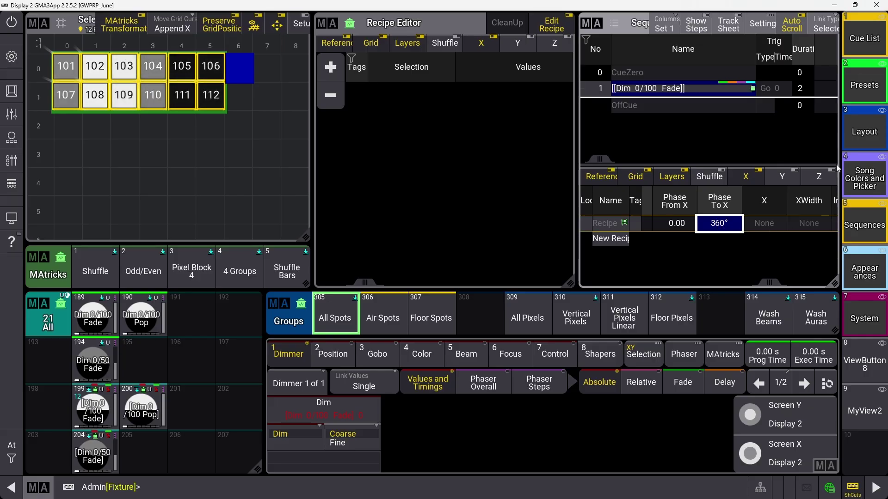
{"action": "left_click_drag", "start_coordinate": [769, 283], "coordinate": [599, 280]}
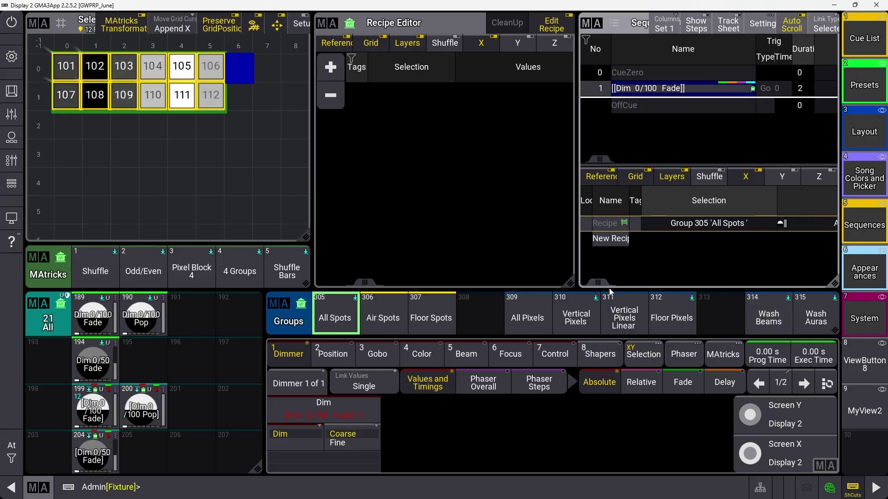
{"action": "scroll", "coordinate": [764, 273], "scroll_direction": "right", "scroll_amount": 3}
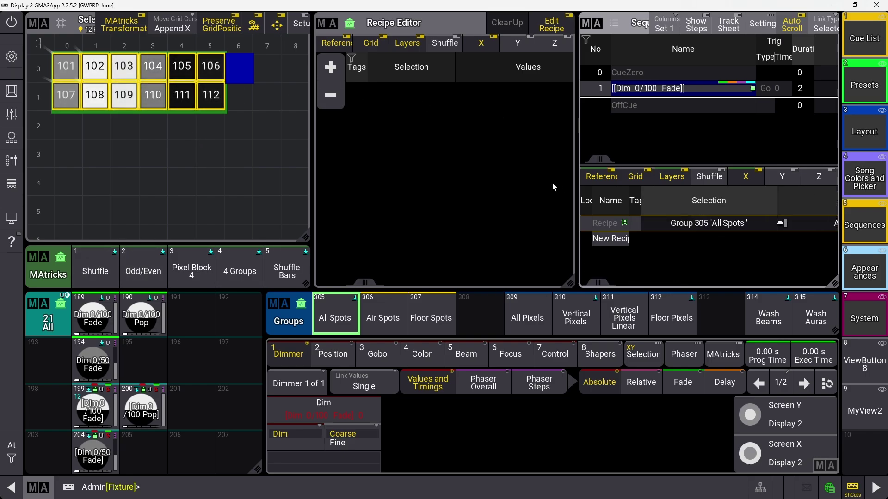
{"action": "key", "text": "BackSpace"}
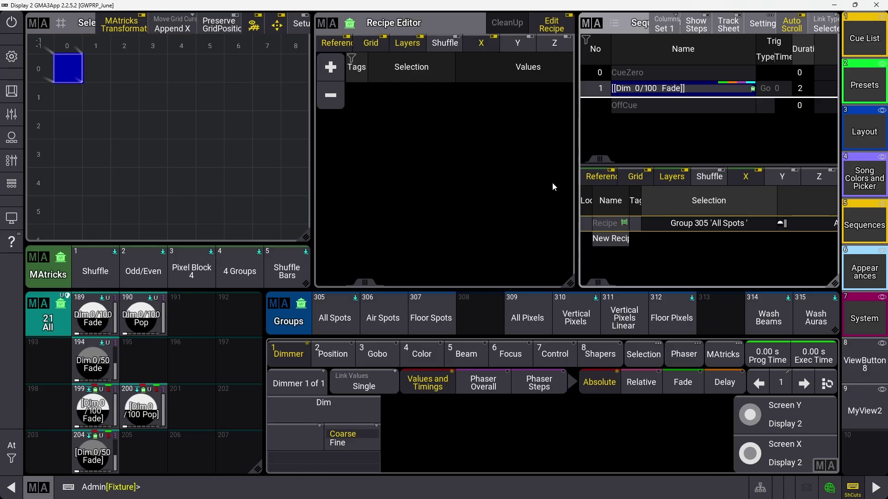
- Switch the display to the presets screen with Position, Beam, Gobo and Focus pools
{"action": "left_click", "coordinate": [859, 89]}
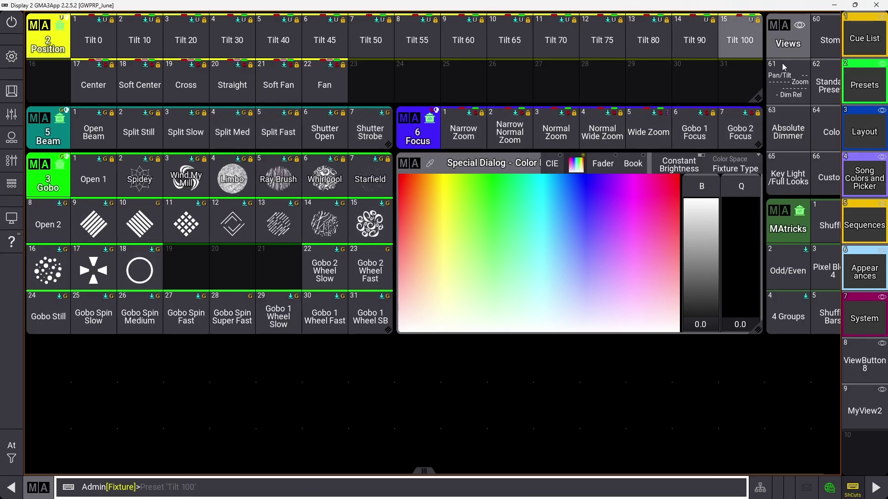
- Browse the Stomp and Color views, then show the relative Pan/Tilt Zoom Dim presets
{"action": "left_click", "coordinate": [827, 43]}
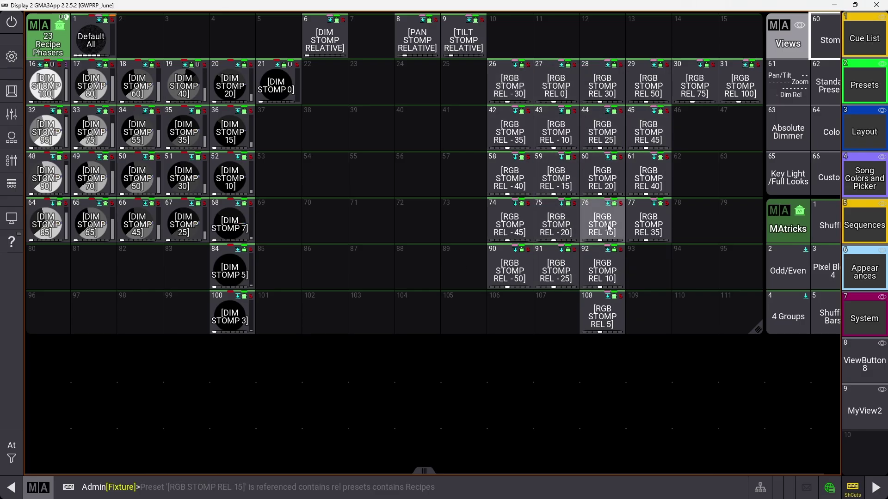
{"action": "left_click", "coordinate": [826, 129]}
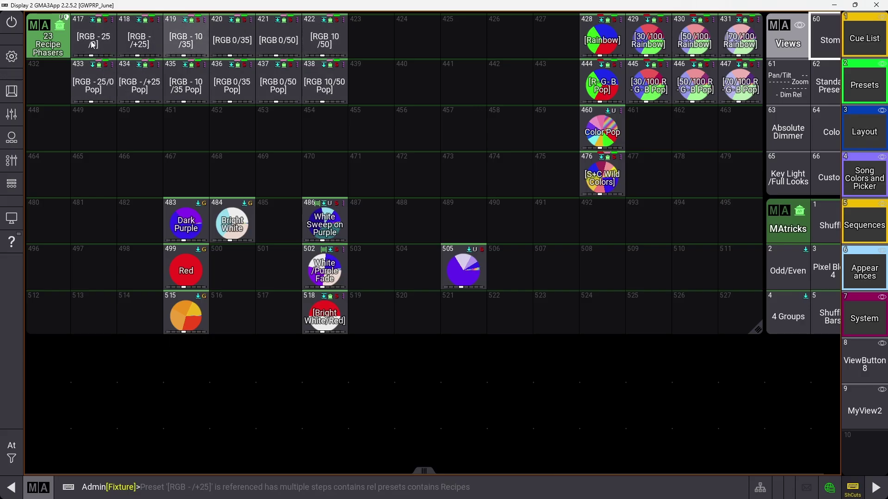
{"action": "left_click", "coordinate": [825, 40]}
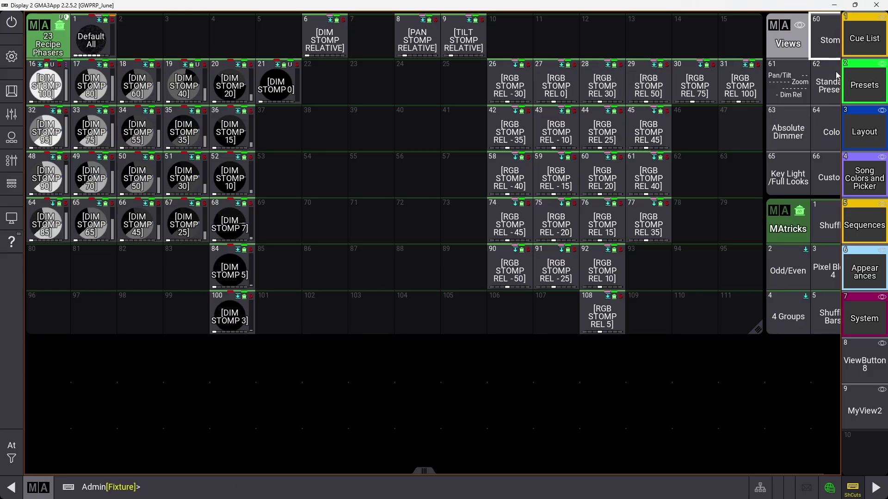
{"action": "left_click", "coordinate": [780, 95]}
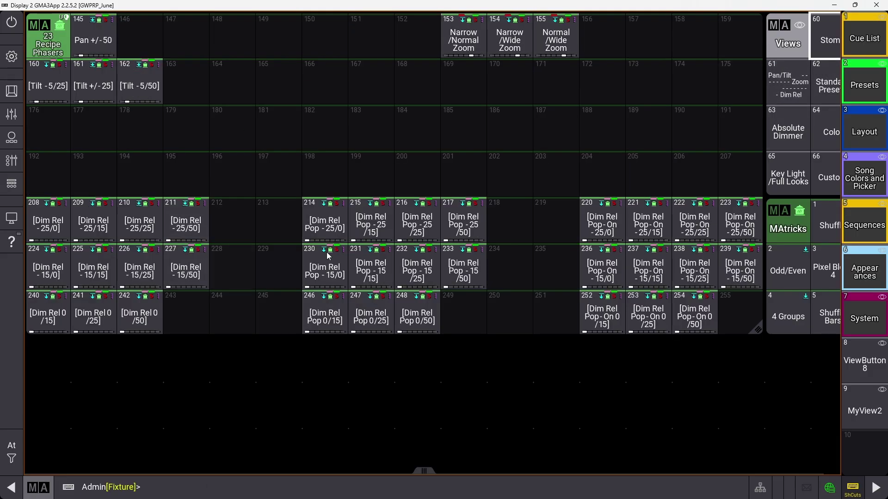